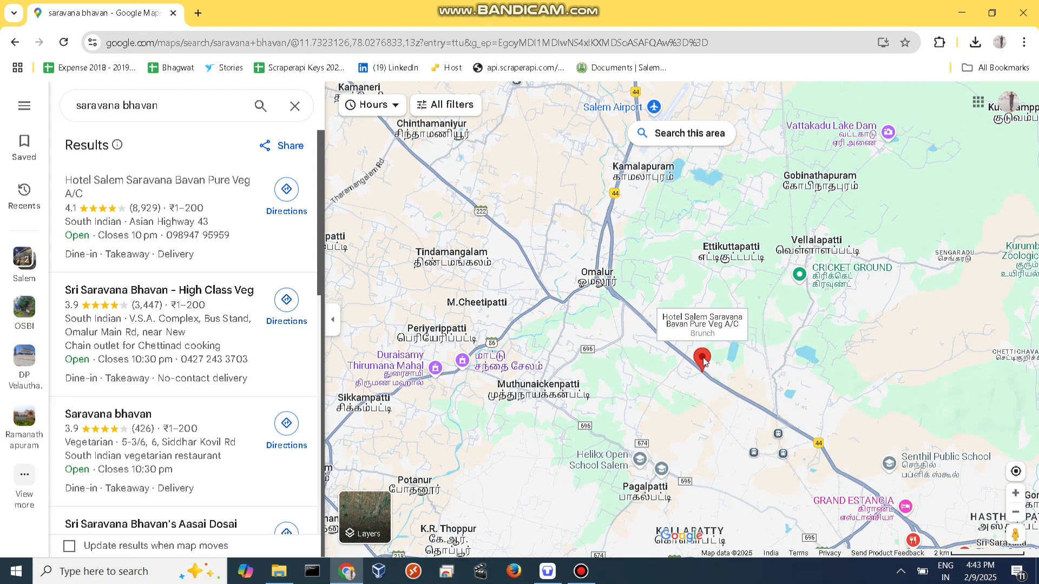
scroll(704, 362, "up", 2)
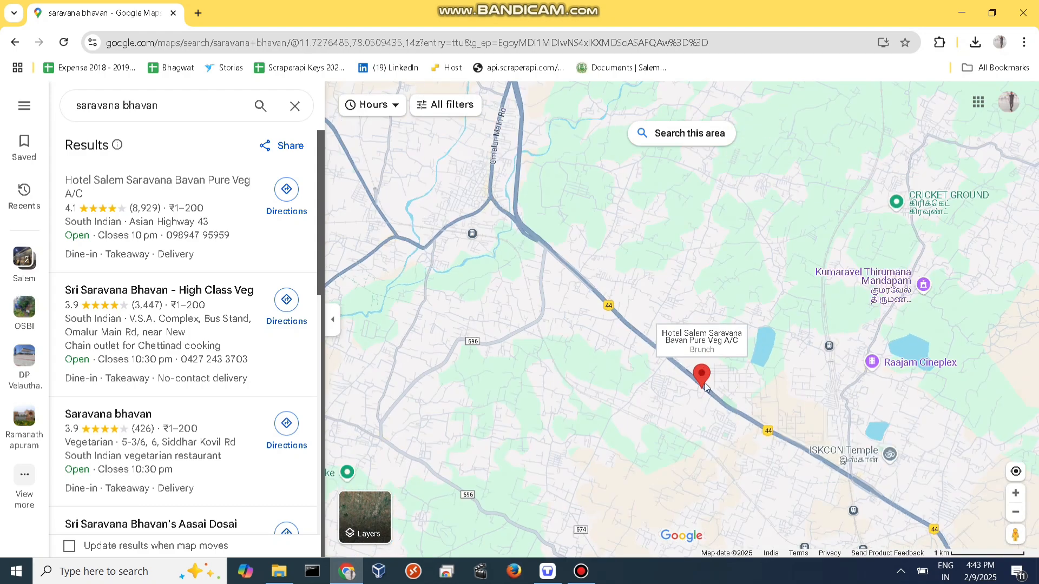
right_click(704, 377)
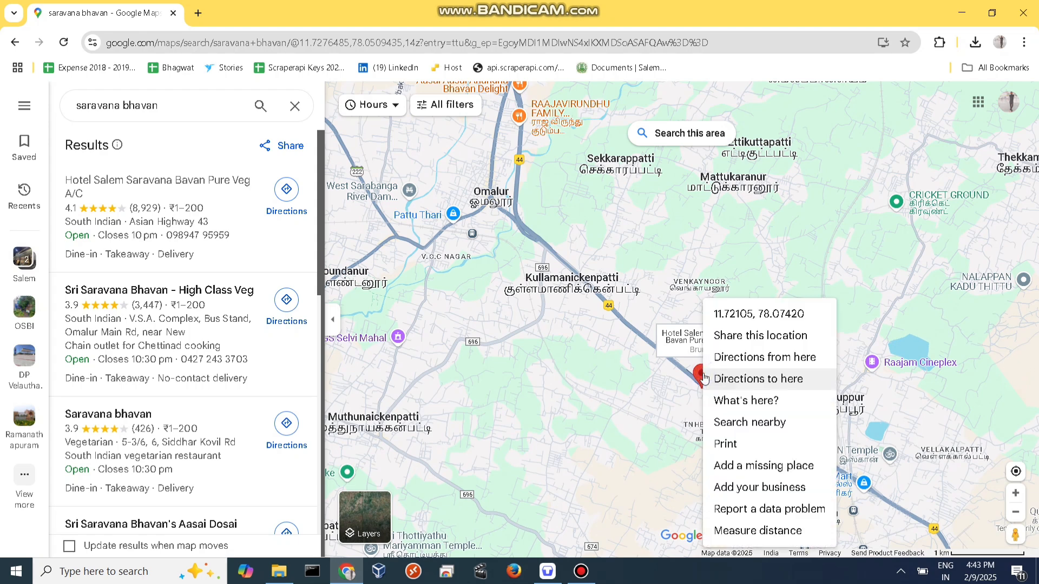
left_click(696, 378)
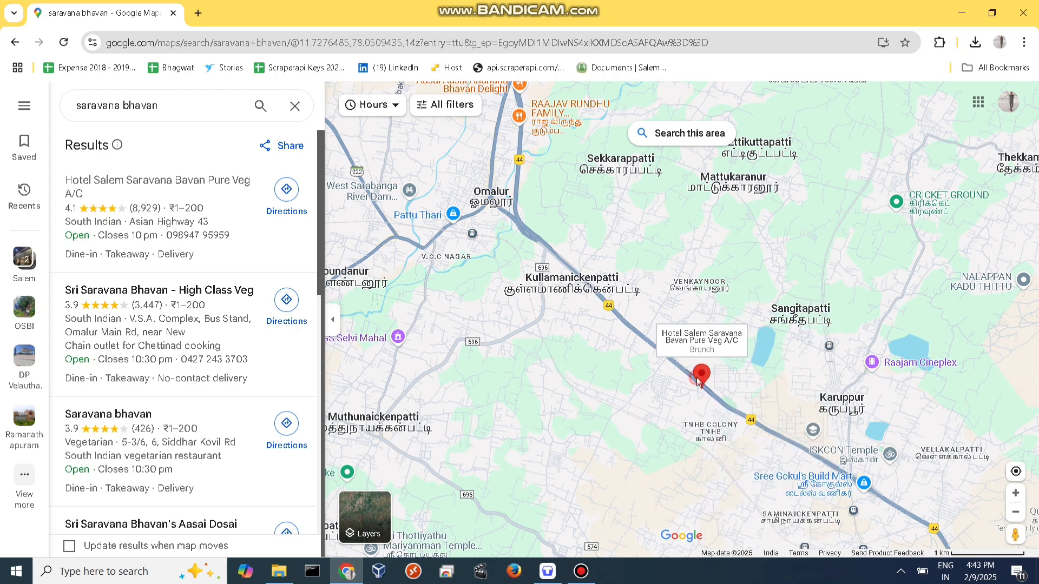
left_click(716, 345)
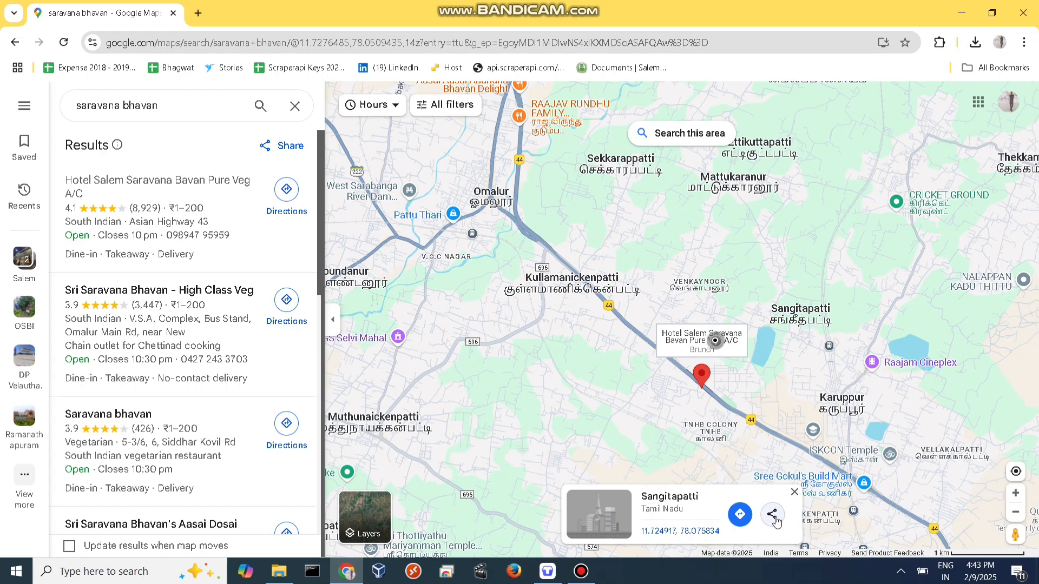
left_click(714, 373)
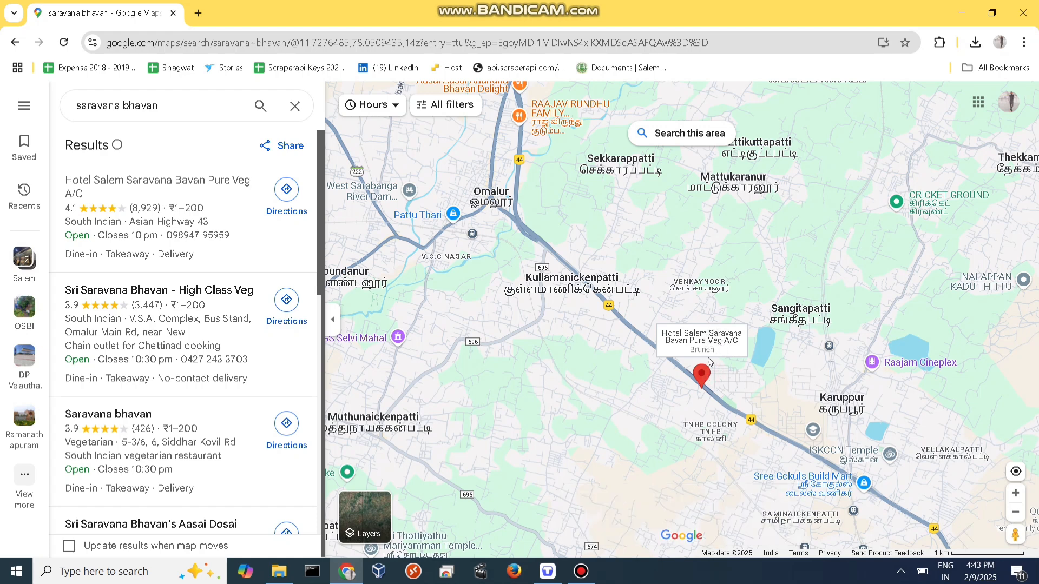
Copy the share link for the map location at the Hotel Salem Saravana Bavan Pure Veg A/C marker
right_click(703, 381)
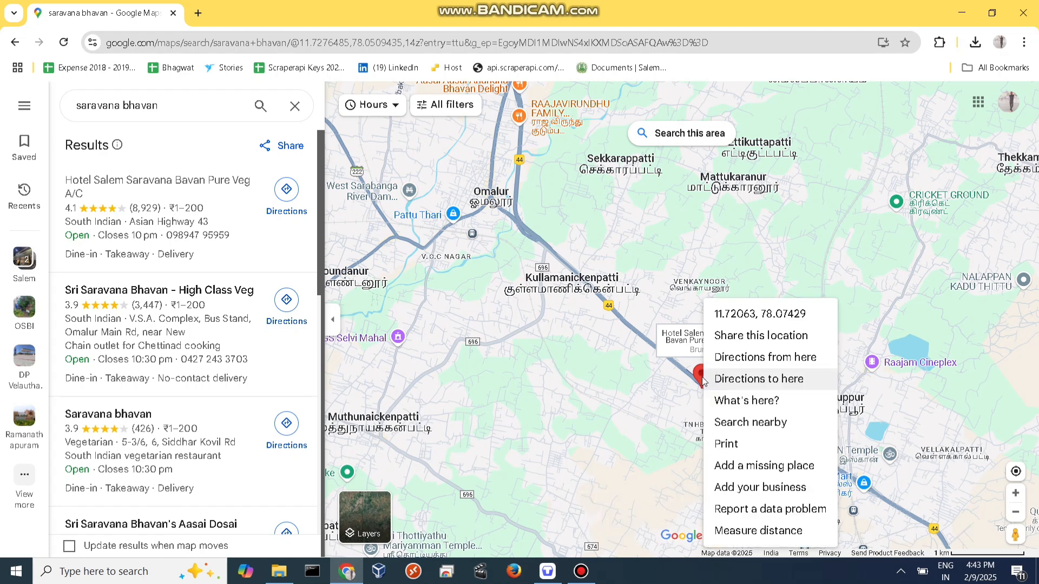
left_click(738, 336)
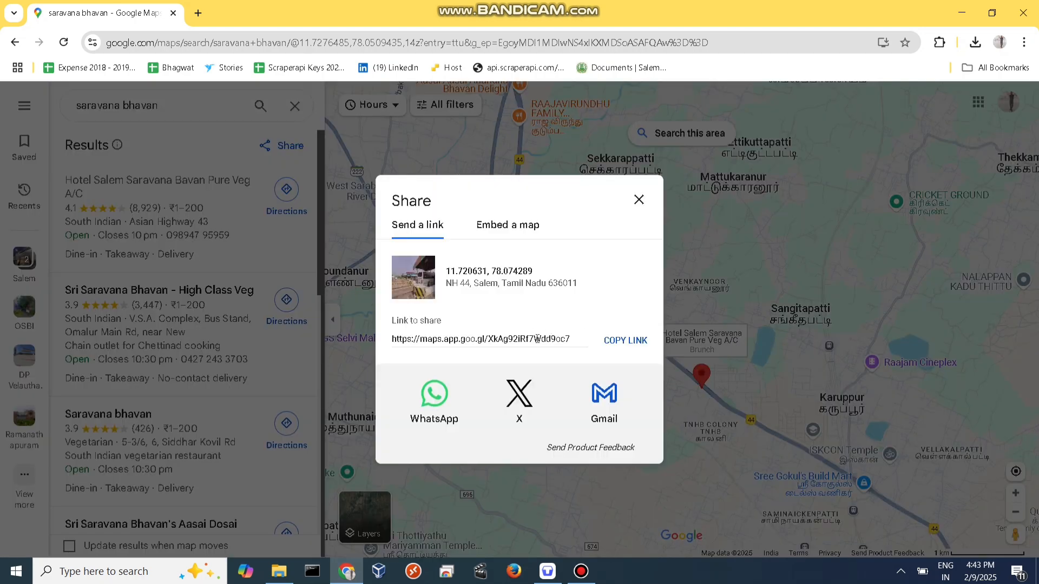
left_click(620, 341)
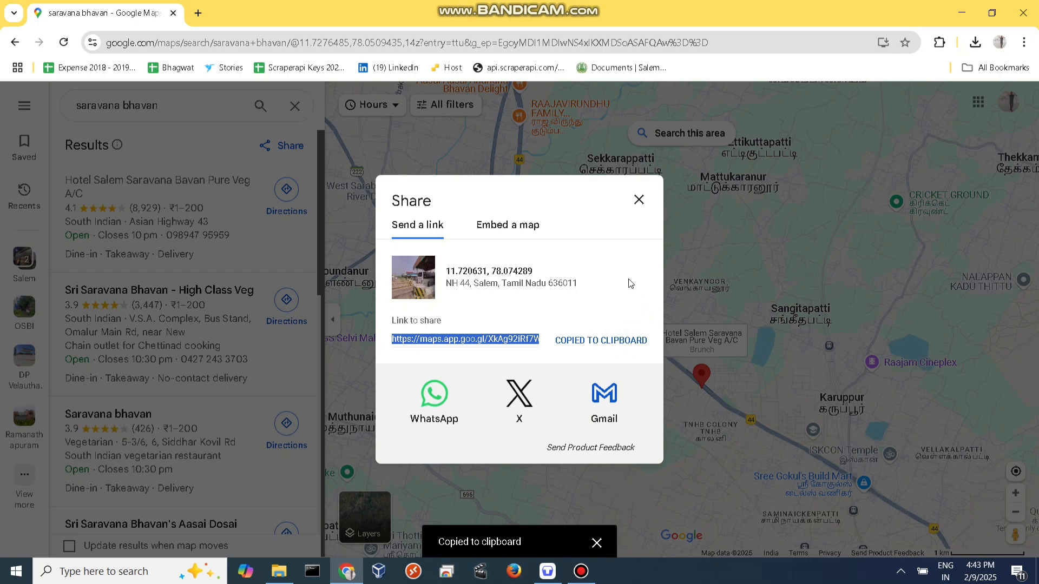
Search Google for canva in a new browser tab and open the Canva website
left_click(198, 13)
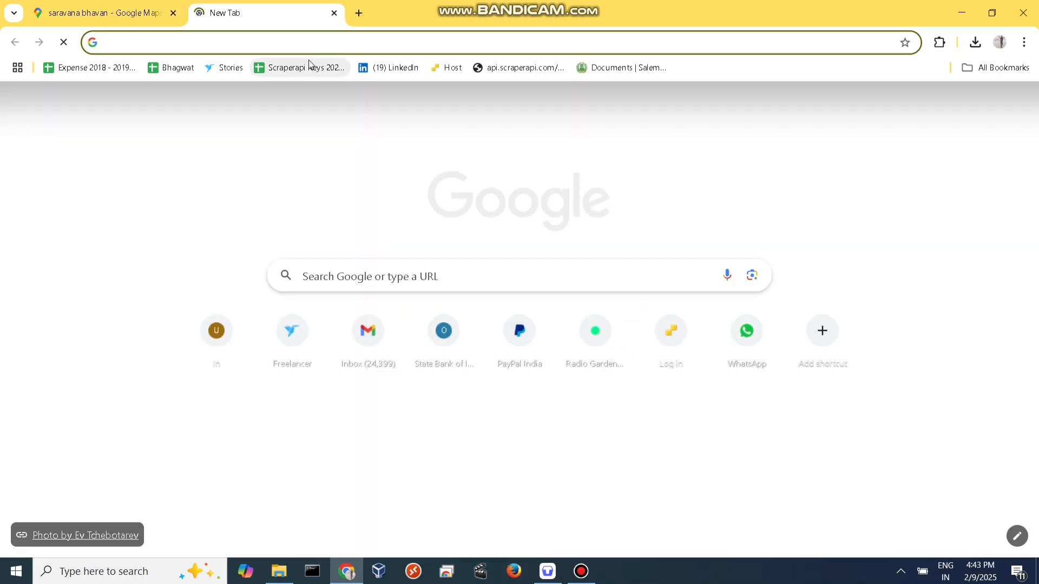
type("ca")
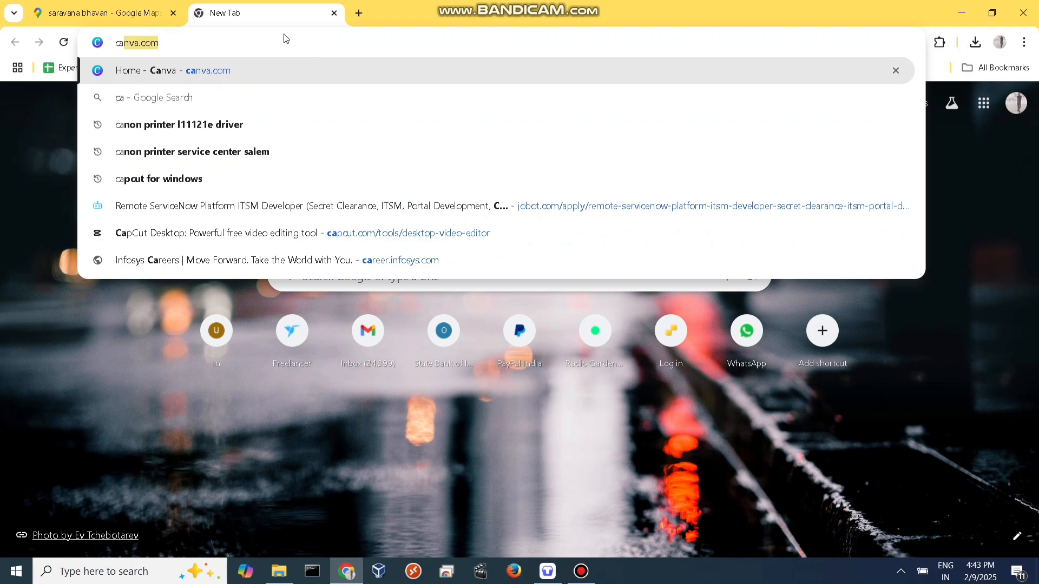
type("nva")
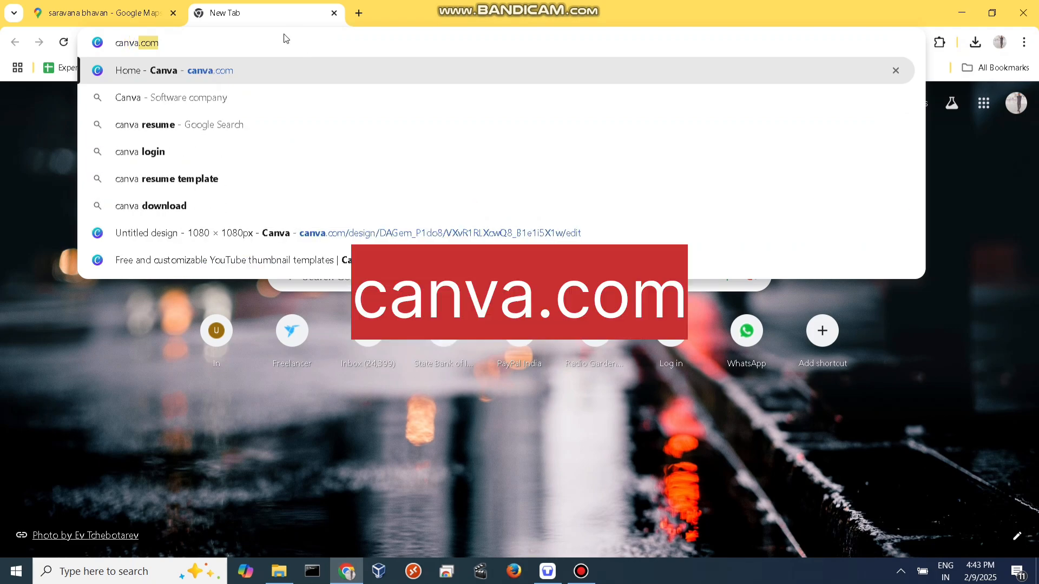
key("Return")
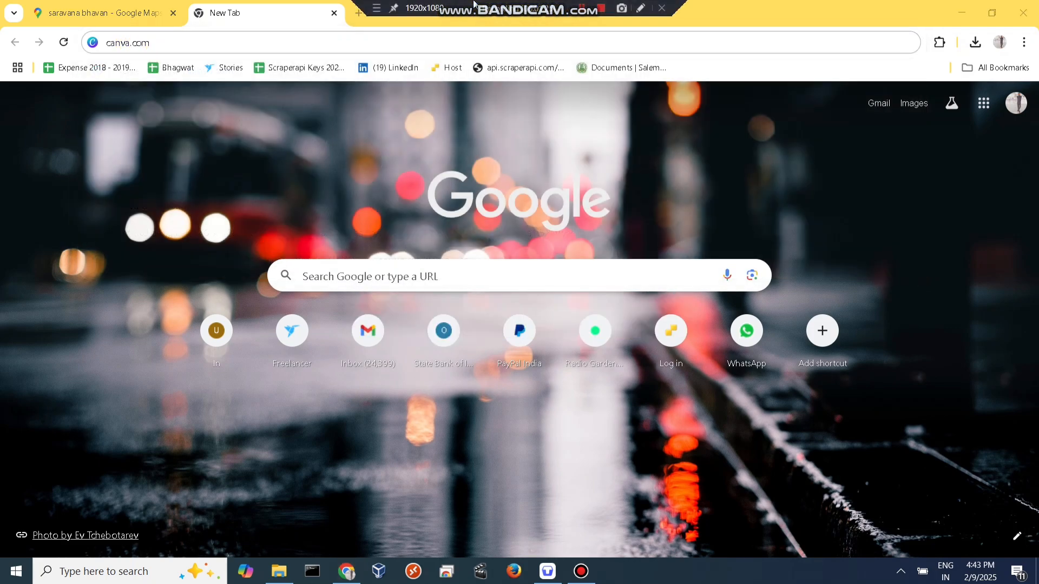
left_click(174, 45)
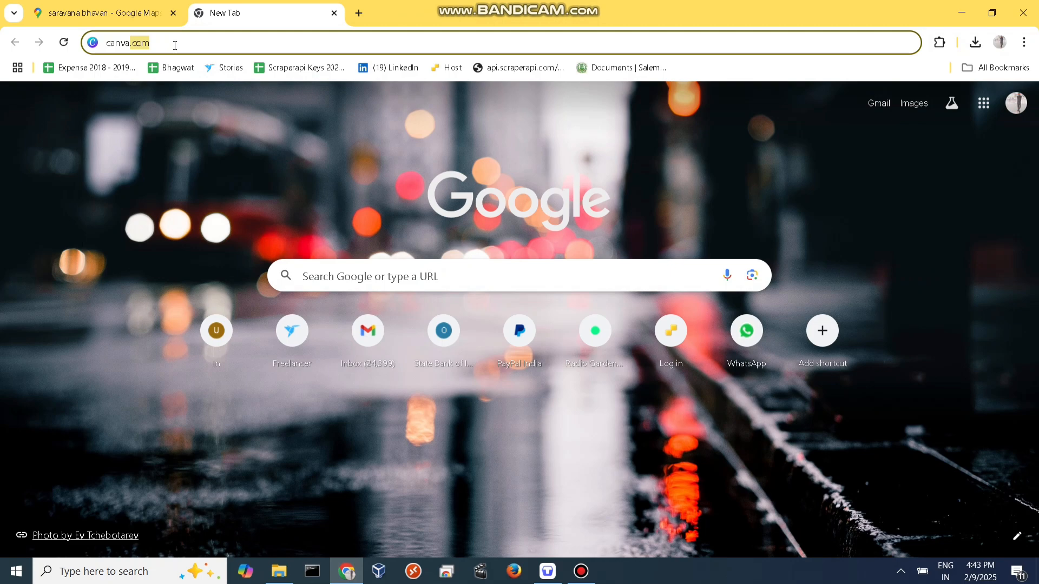
key("BackSpace")
key("BackSpace")
key("BackSpace")
key("BackSpace")
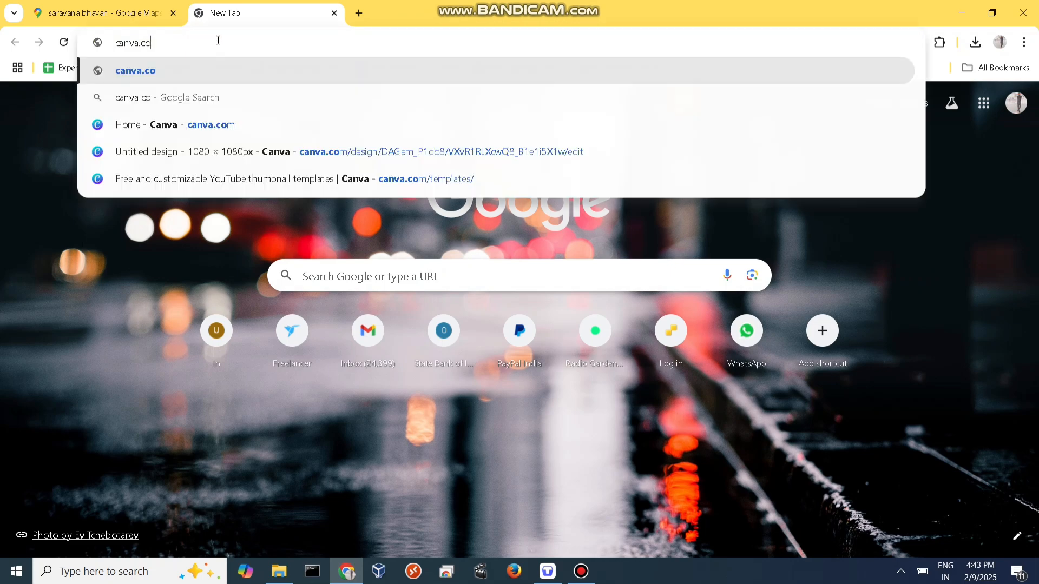
key("Return")
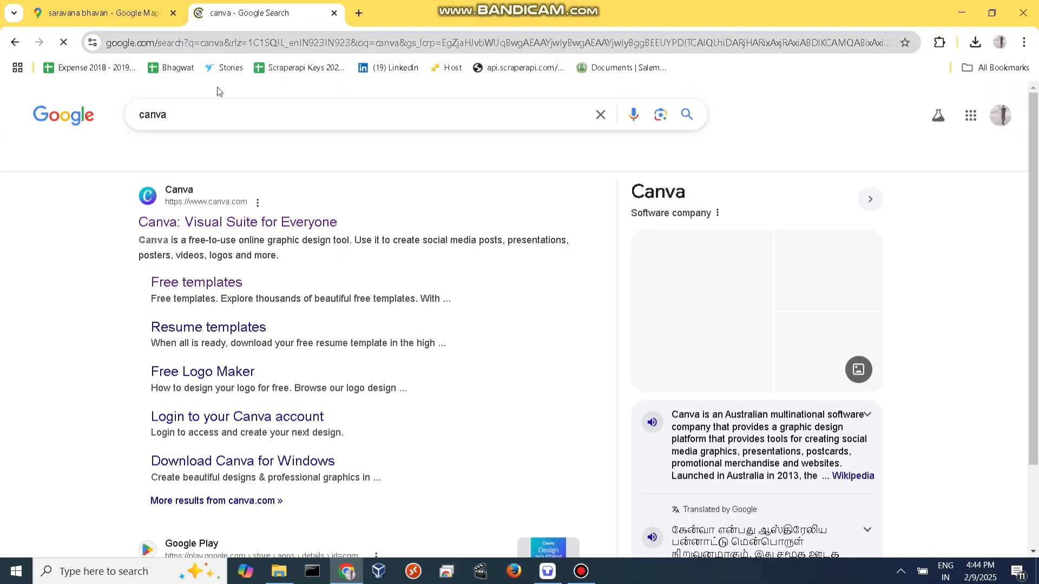
left_click(175, 223)
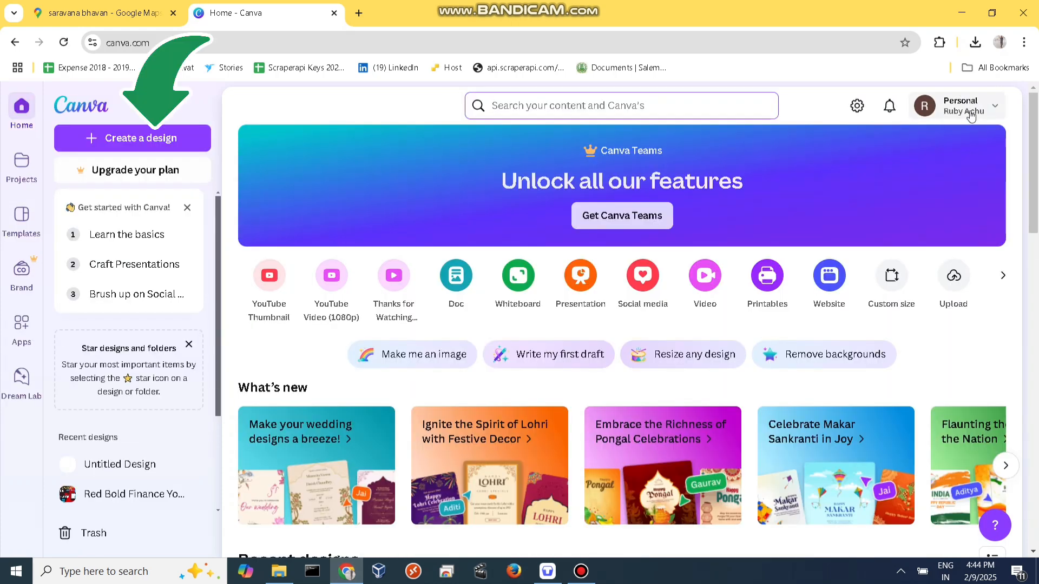
Create a new custom-size design 1080 px wide and 1080 px high
left_click(154, 141)
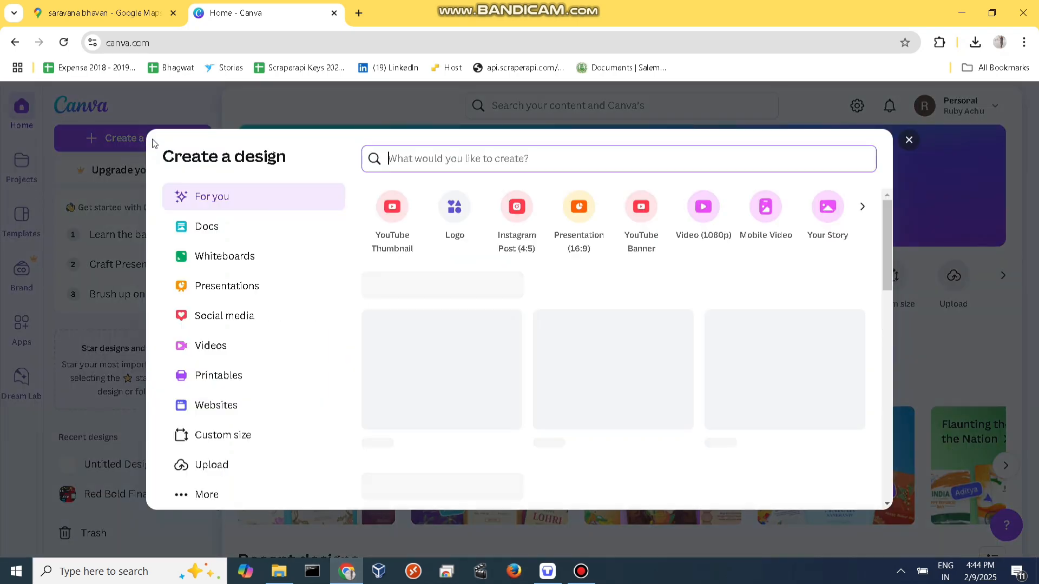
left_click(229, 437)
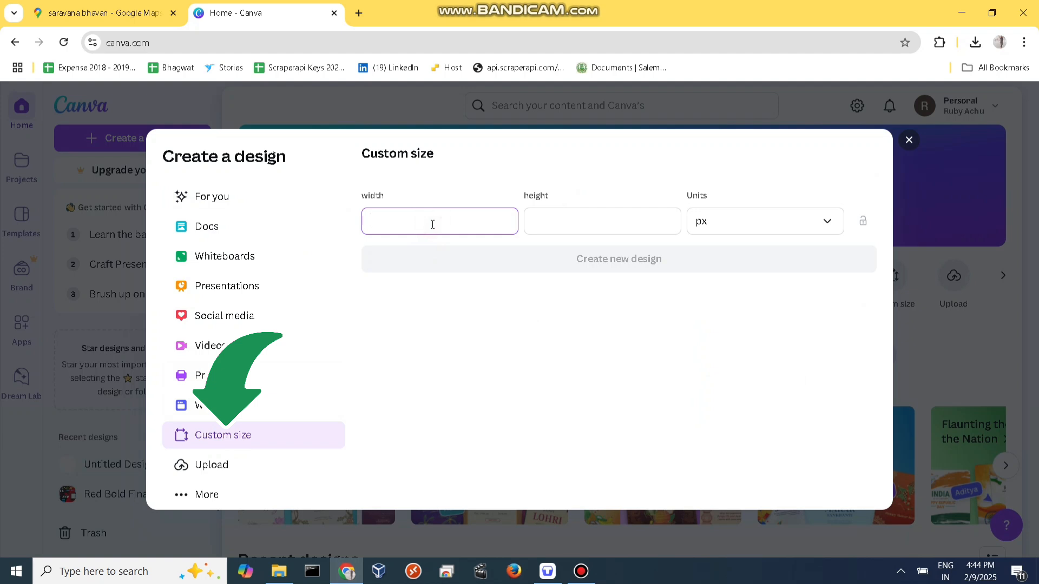
type("1080")
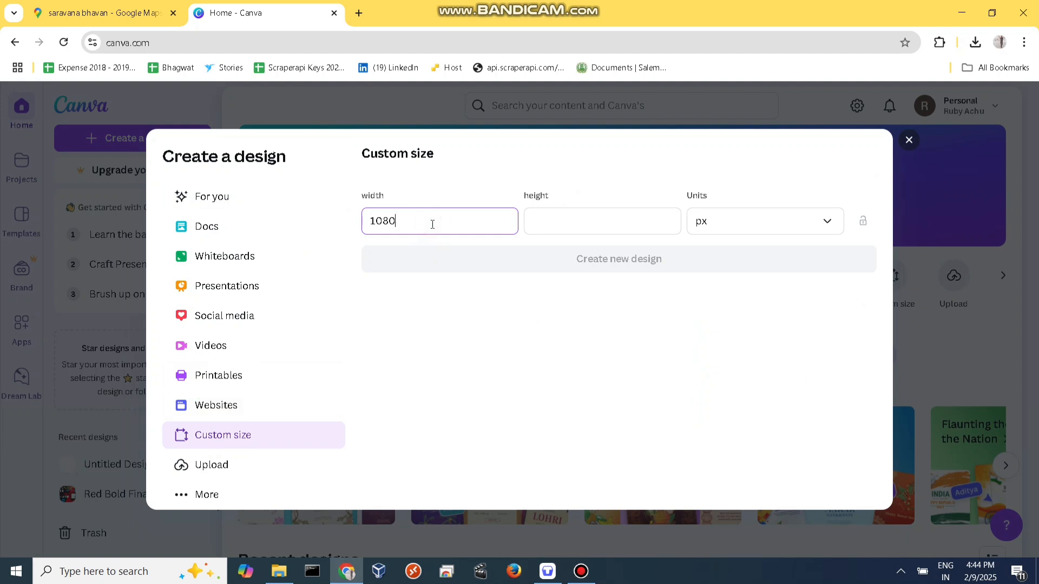
left_click(580, 213)
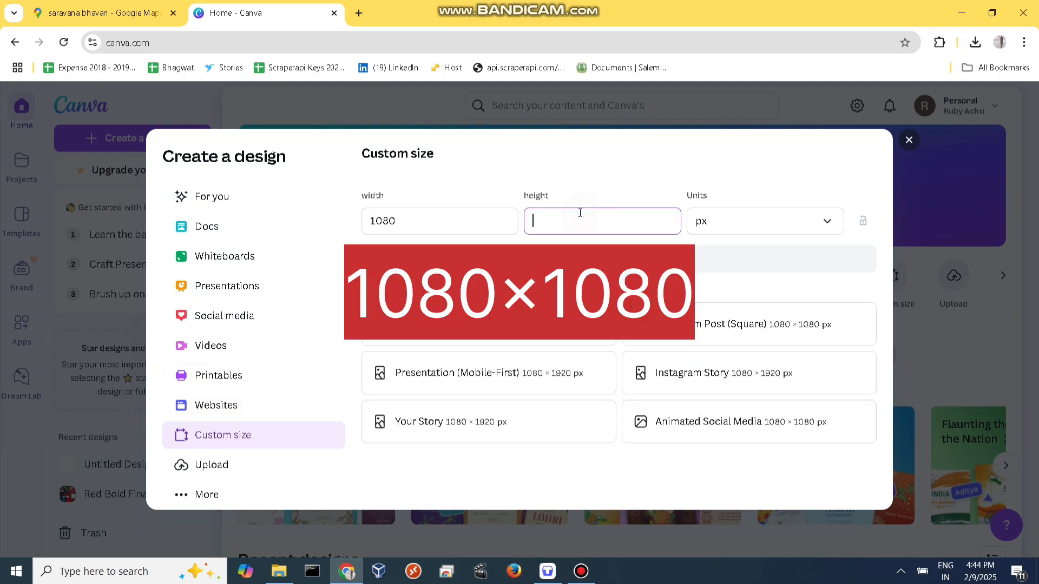
type("1080")
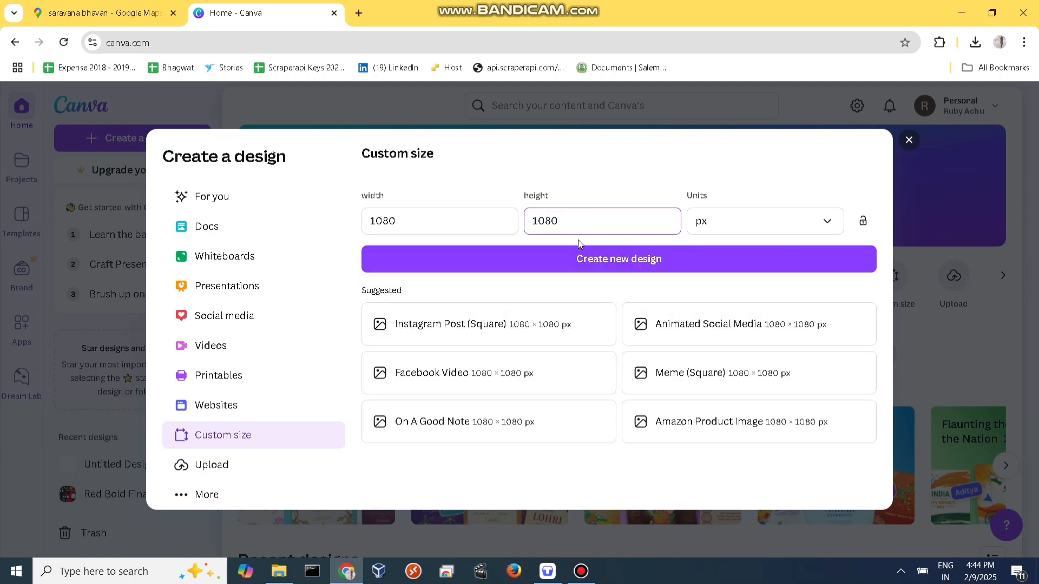
left_click(620, 260)
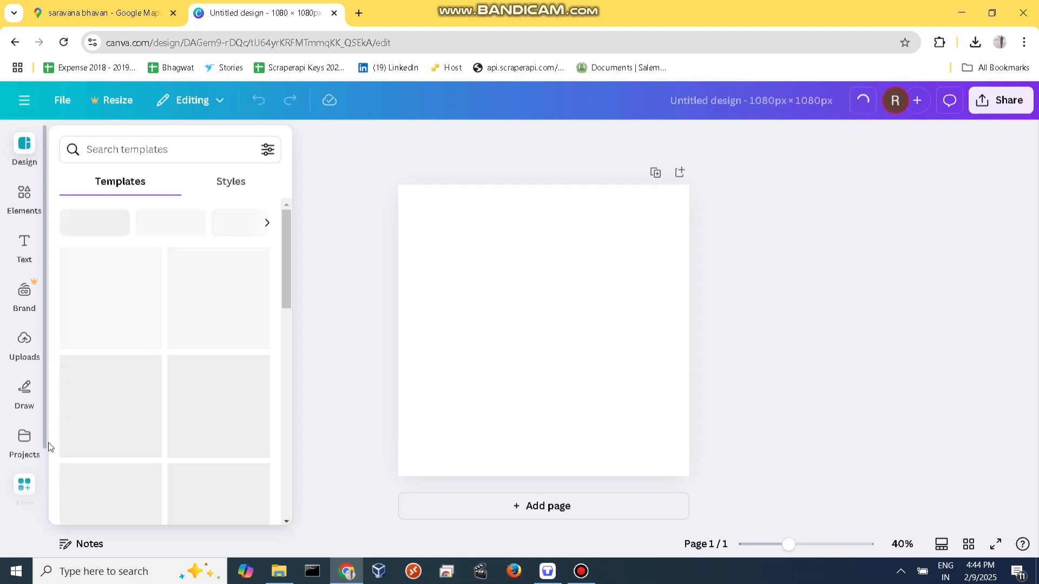
Search the Canva apps for "qr code" and open the QR code app
scroll(31, 458, "down", 1)
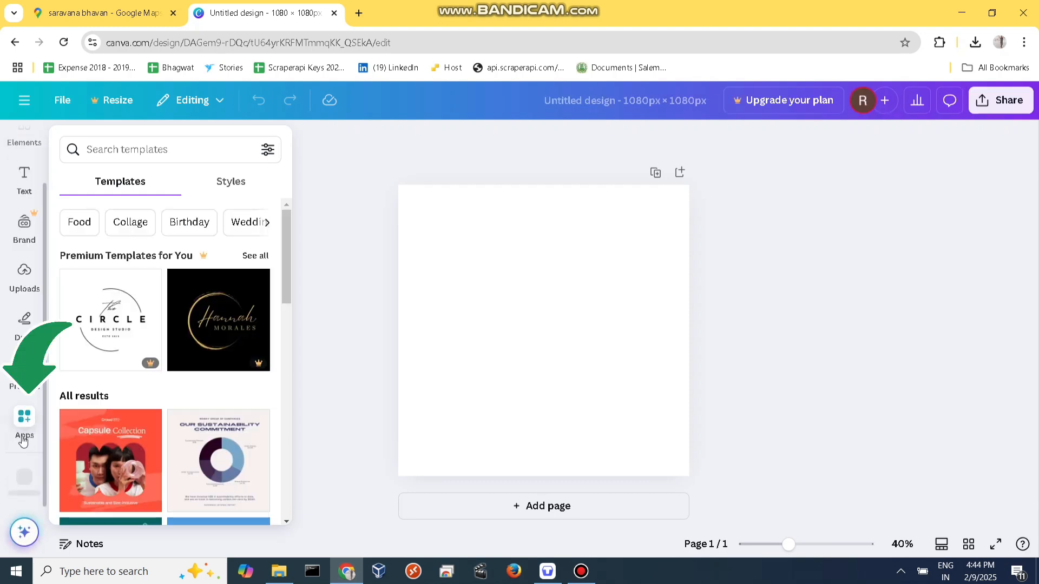
left_click(16, 418)
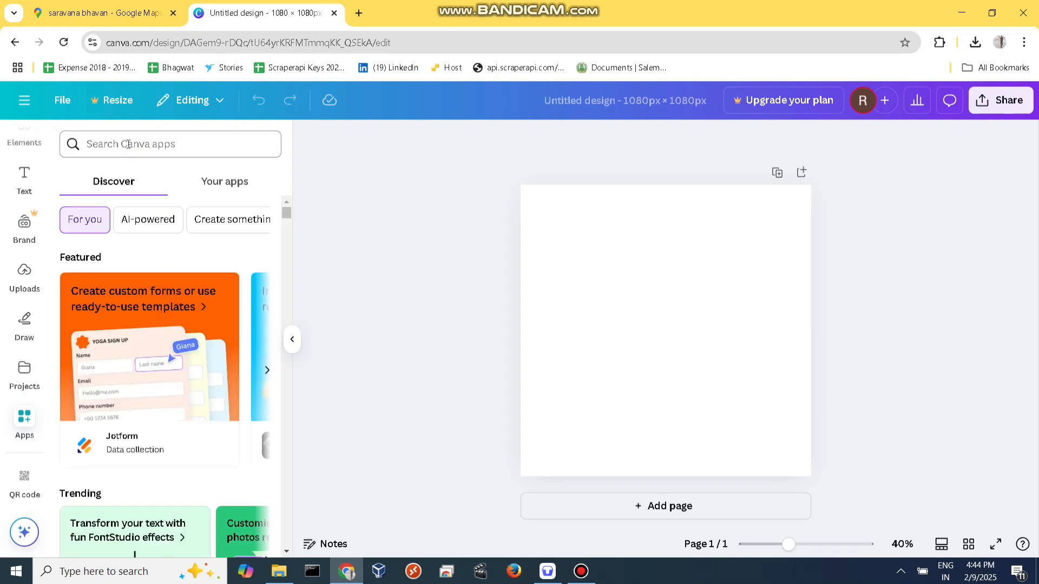
left_click(128, 144)
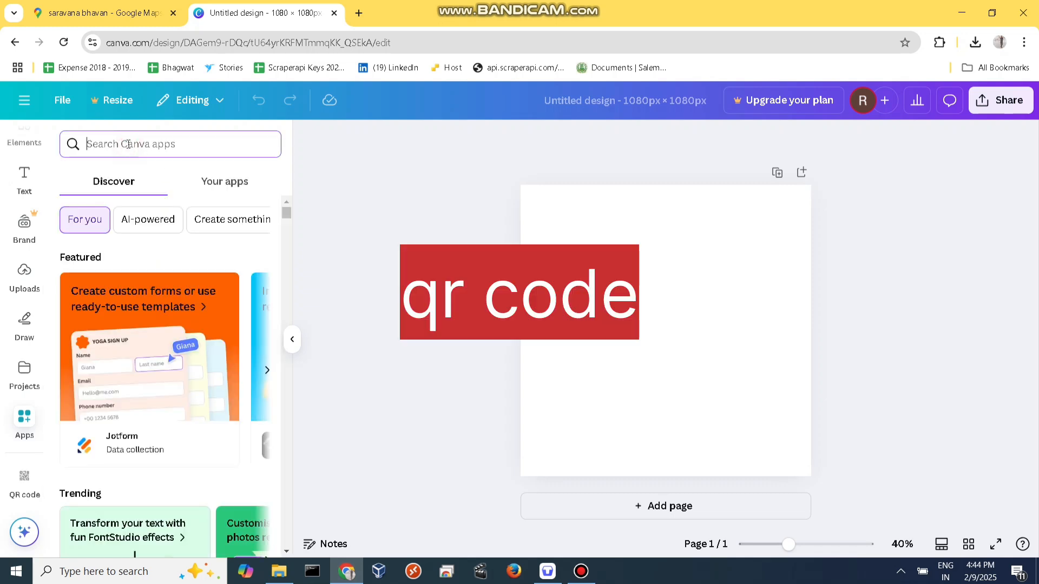
type("qr")
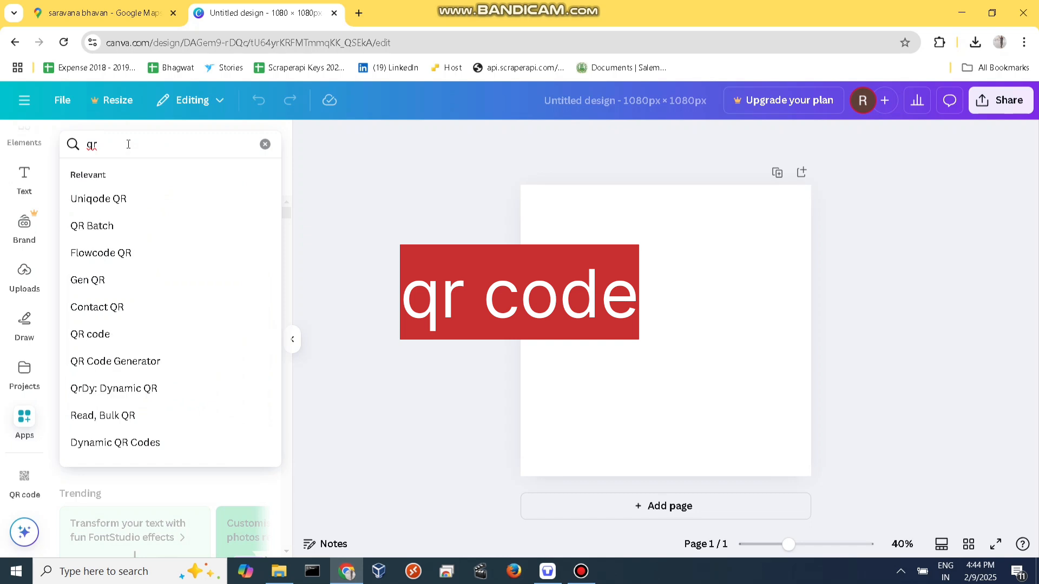
type(" code")
key("Return")
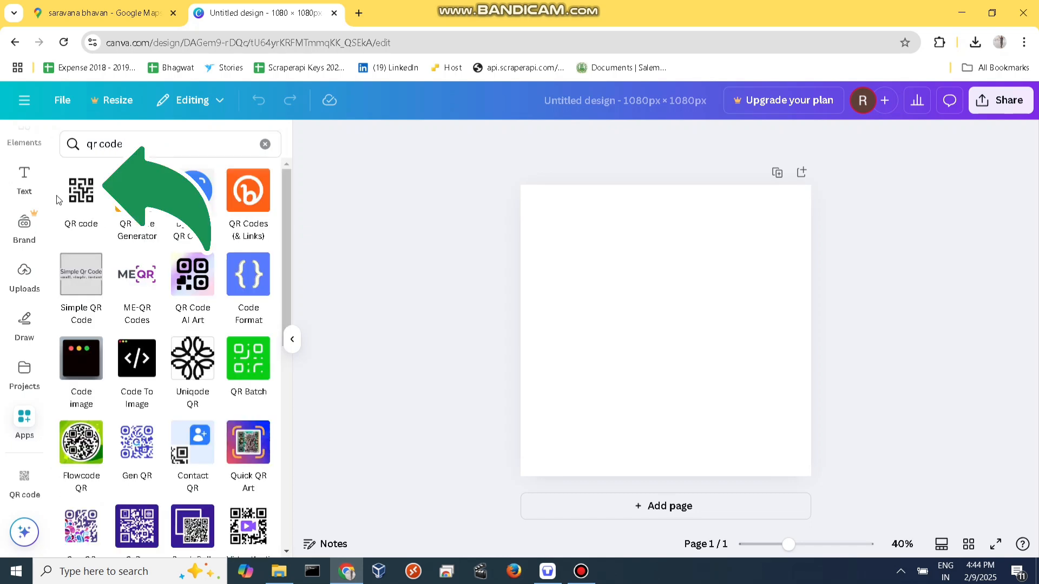
left_click(80, 195)
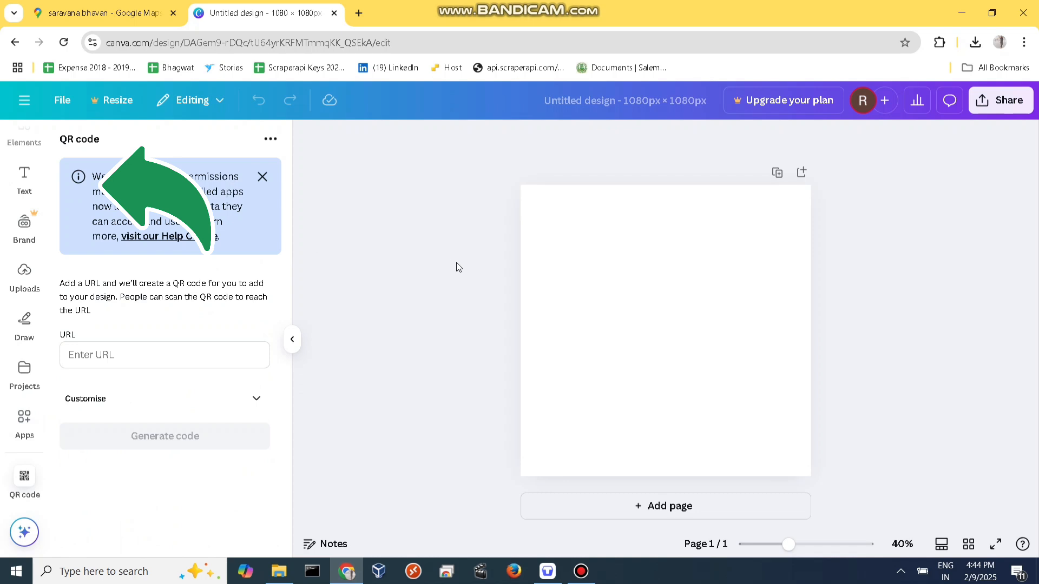
Paste the copied Google Maps link as the QR code's URL and generate the code on the page
left_click(99, 357)
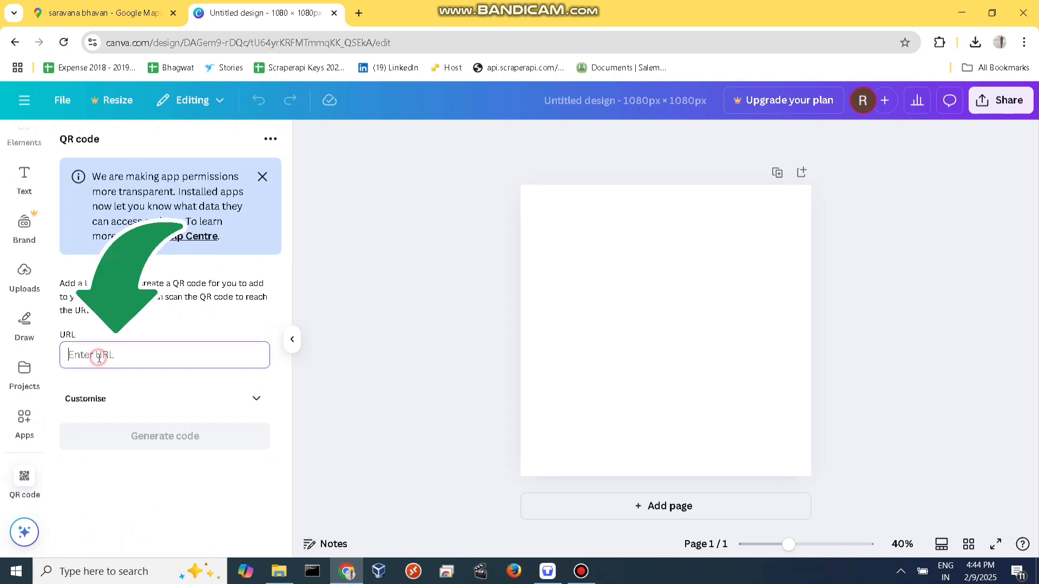
right_click(99, 358)
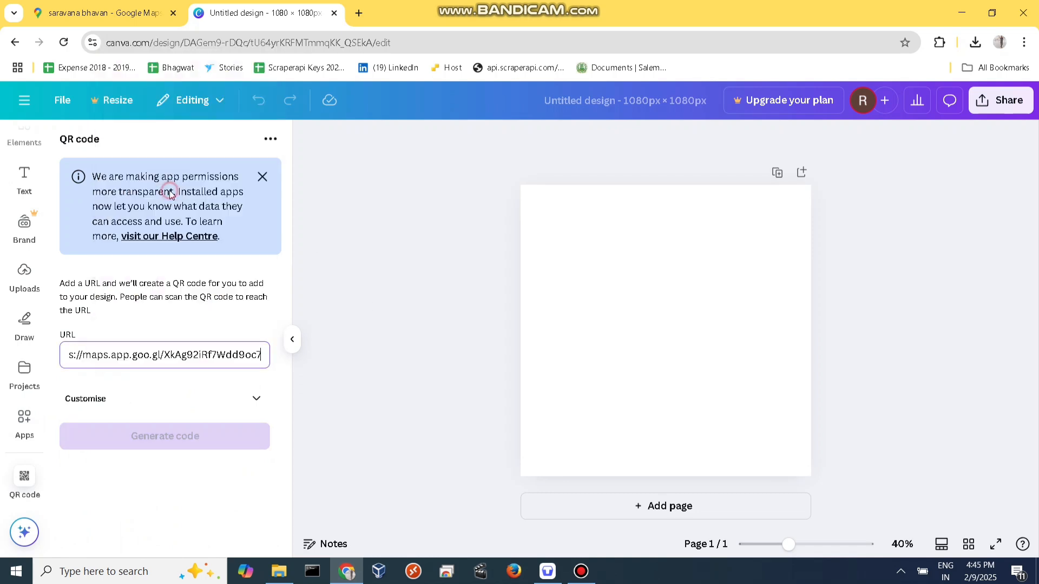
left_click(169, 190)
left_click(165, 447)
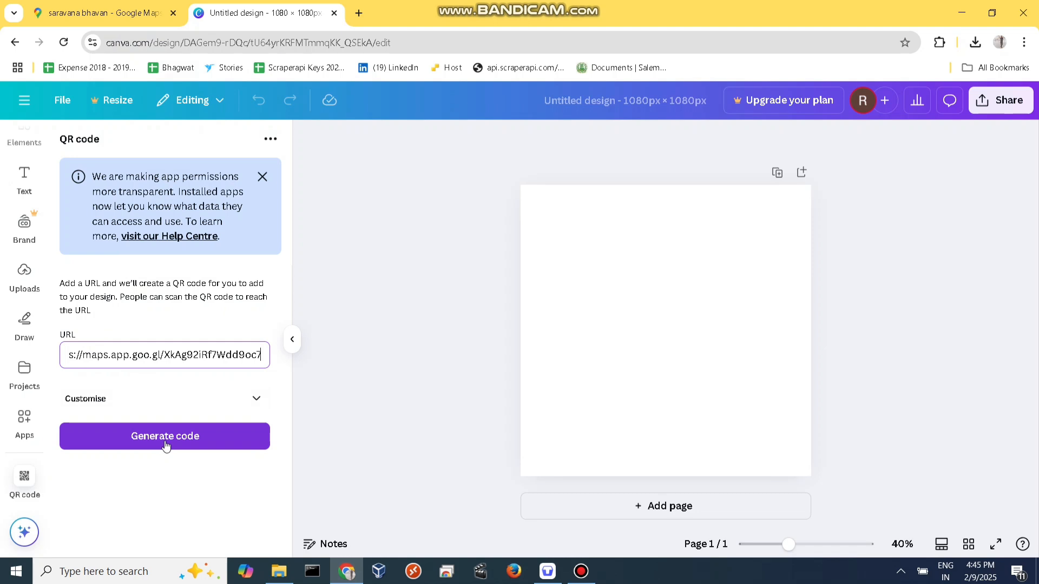
left_click(165, 444)
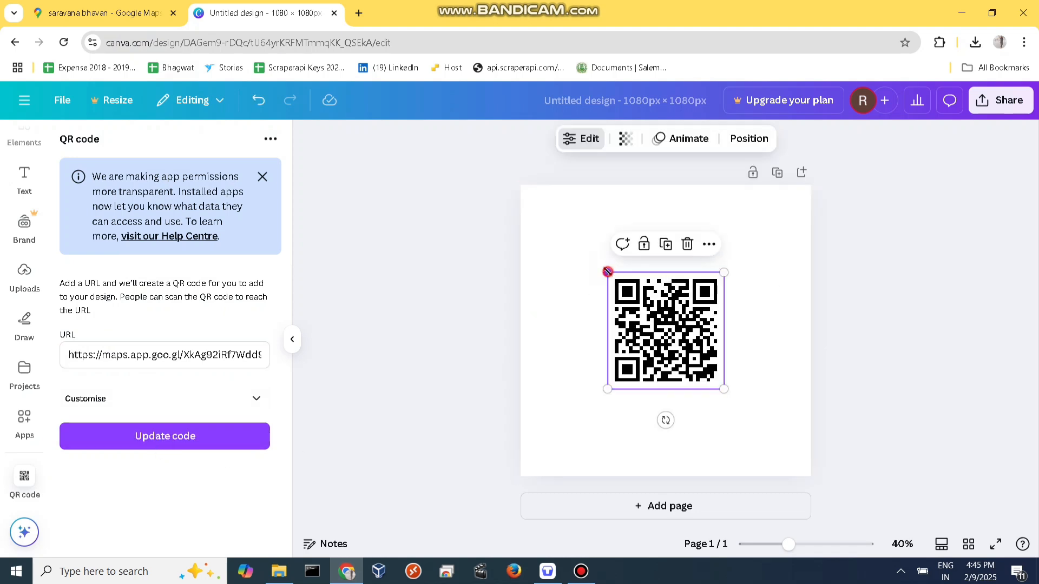
Enlarge the QR code to fill the whole square page and deselect it
left_click_drag(607, 271, 520, 185)
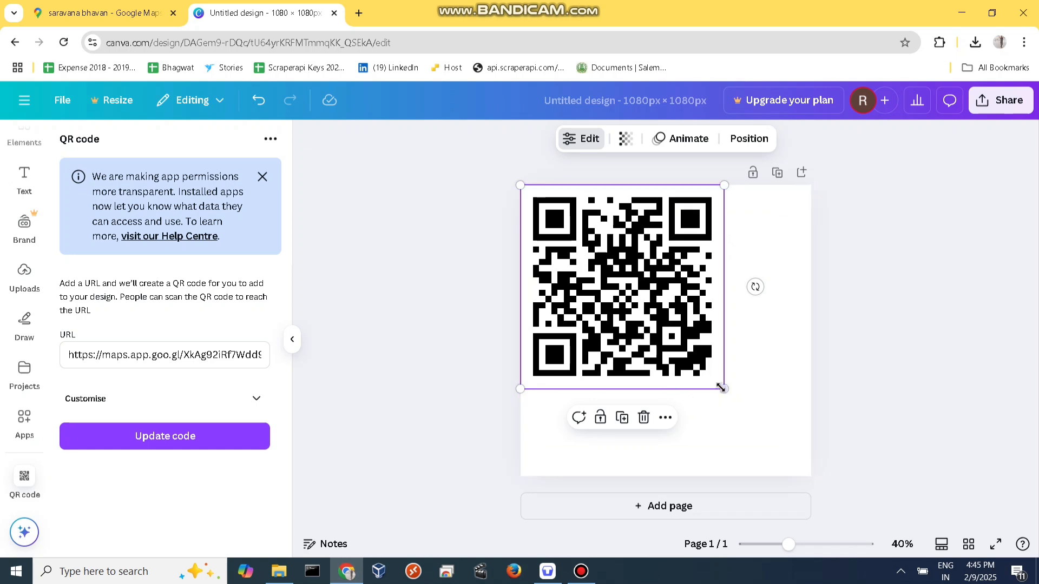
left_click_drag(722, 387, 810, 476)
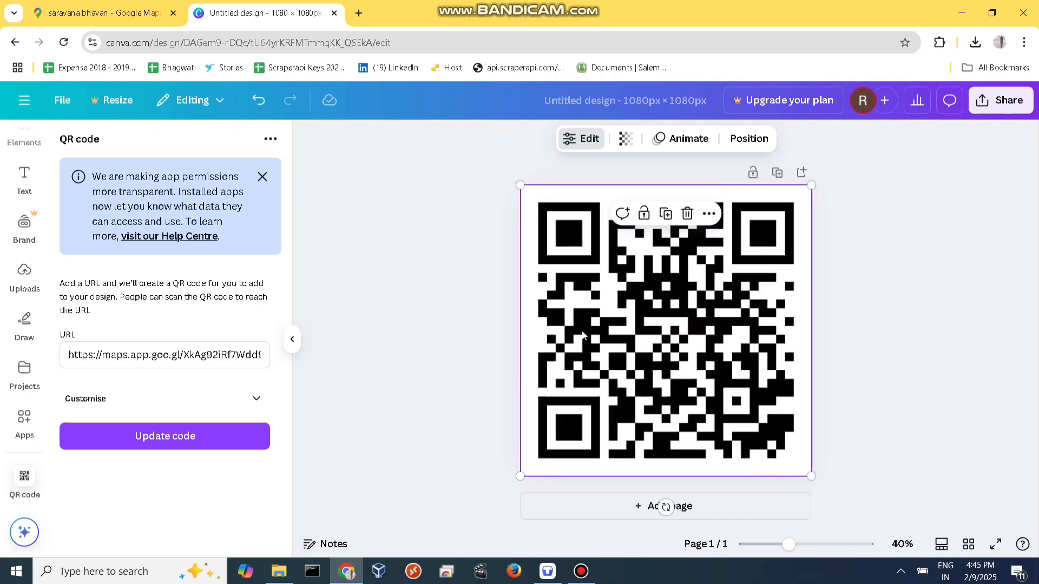
left_click(846, 281)
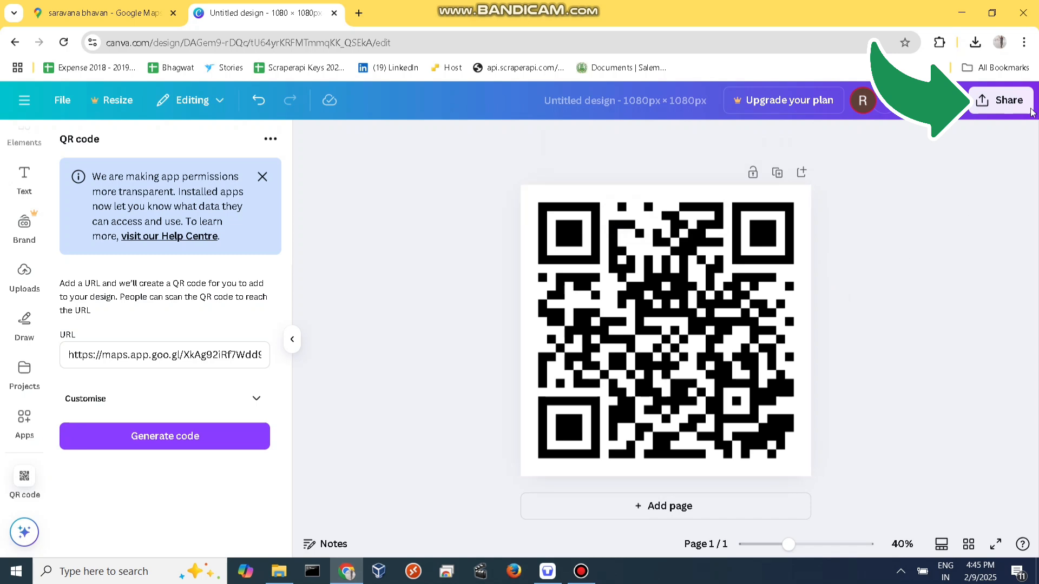
Download the QR code design as a JPG file at its 1080 × 1080 px size
left_click(1006, 100)
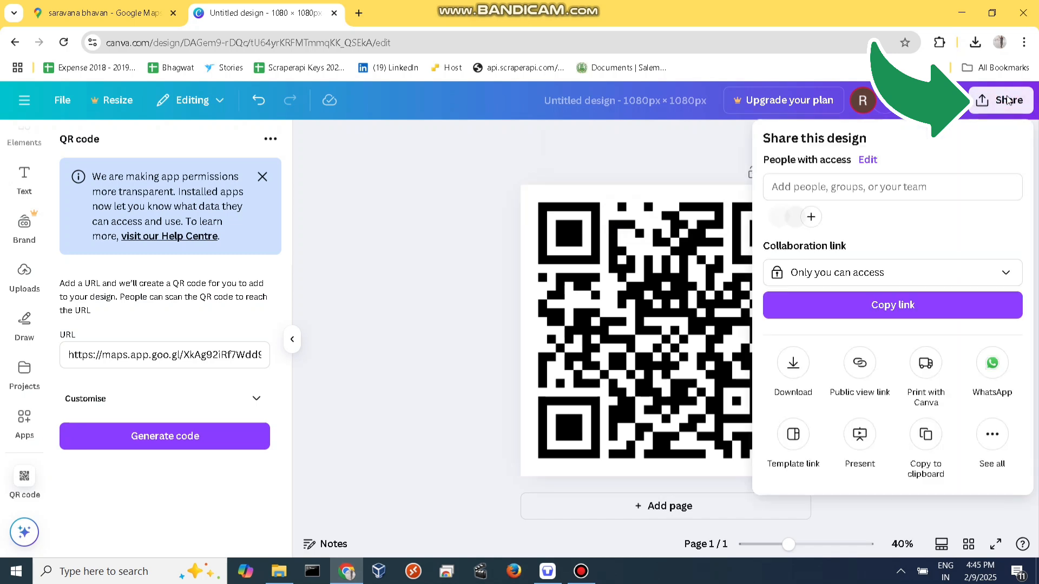
left_click(793, 363)
left_click(911, 204)
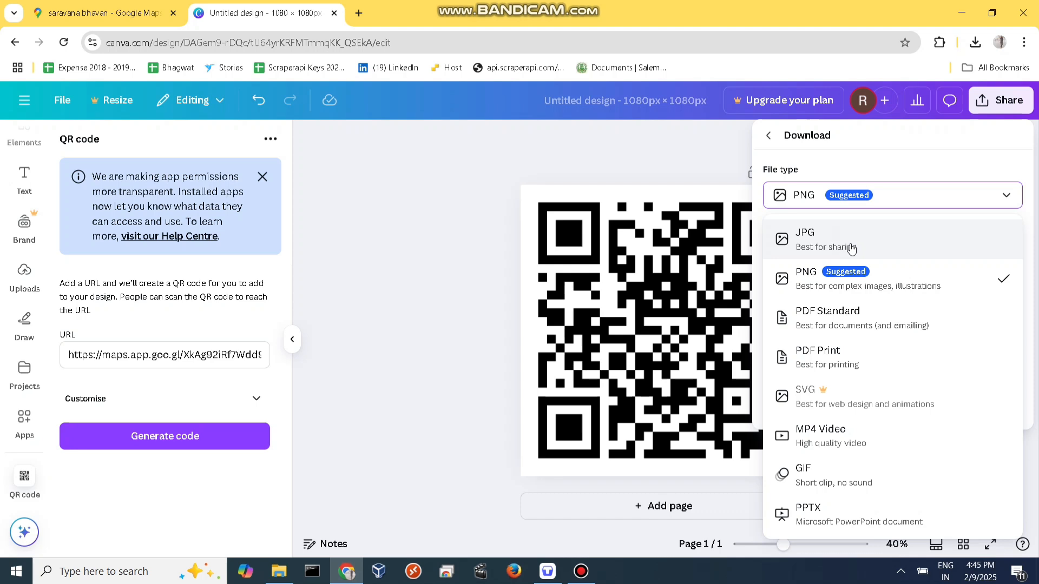
left_click(851, 247)
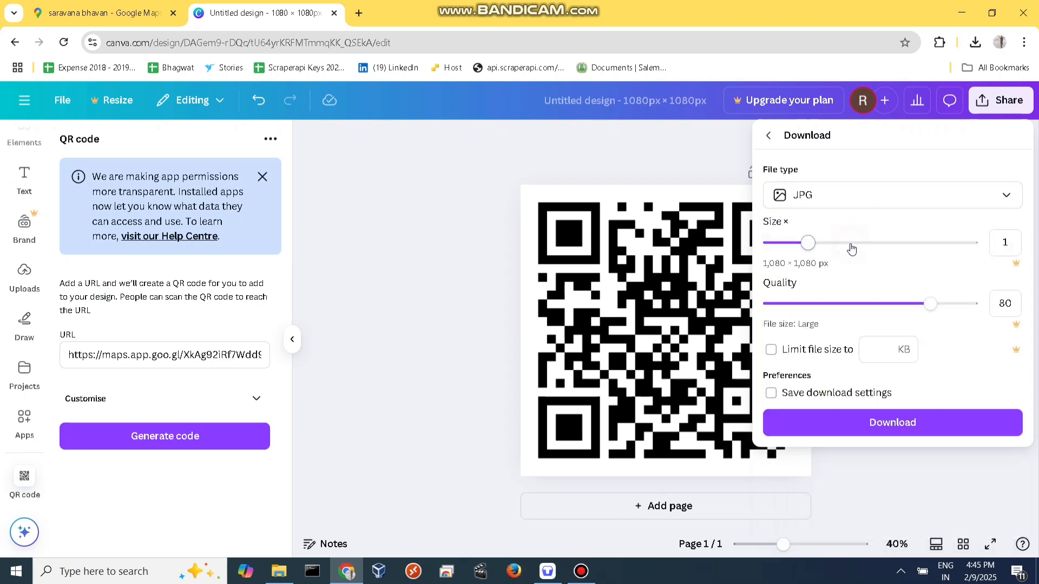
left_click(898, 423)
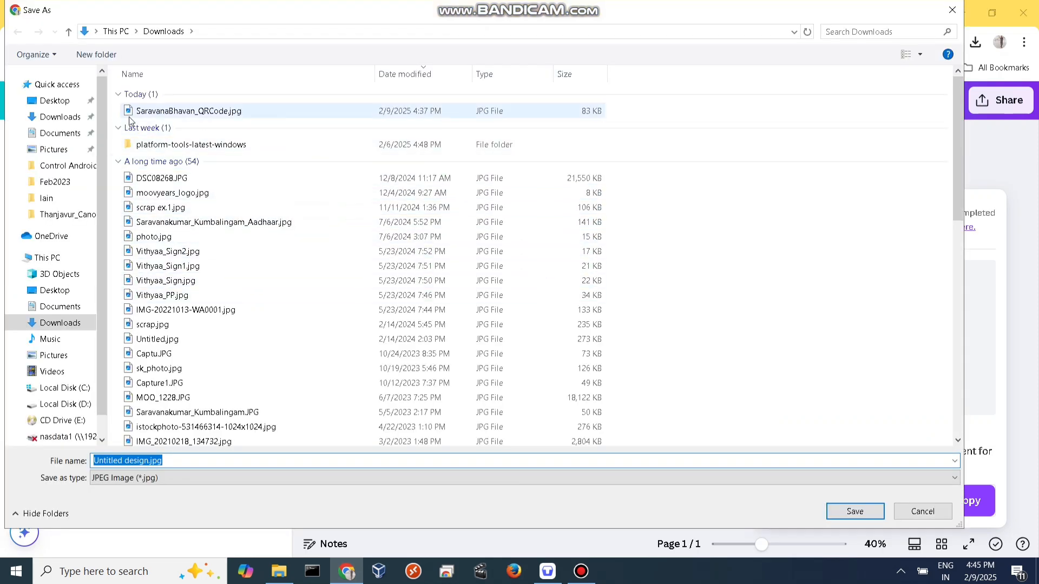
Save the downloaded image to the Desktop under the file name SaravanaBhavanQR
left_click(53, 102)
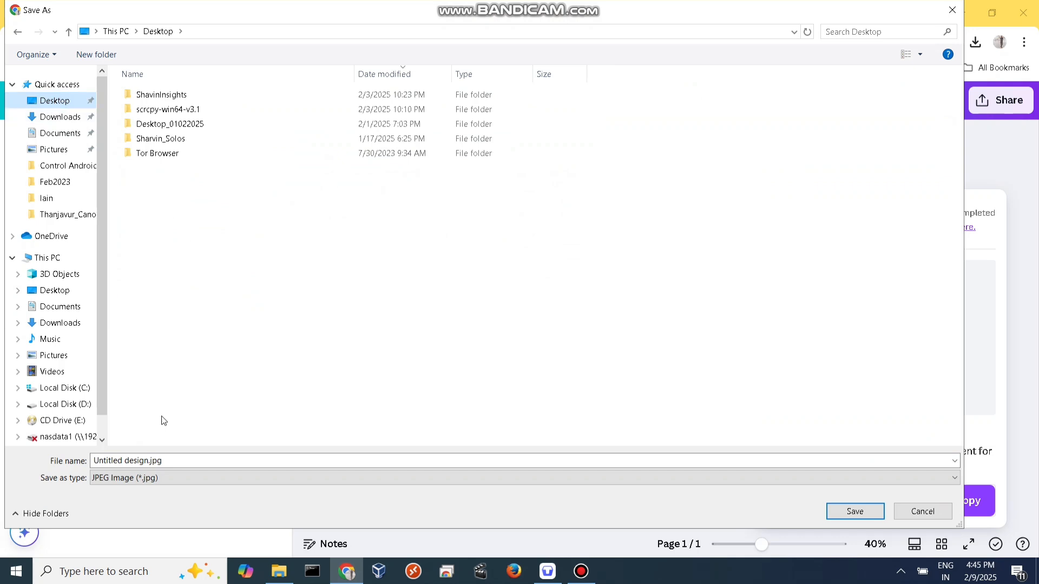
left_click(176, 464)
type("SaravanaBhavanQR")
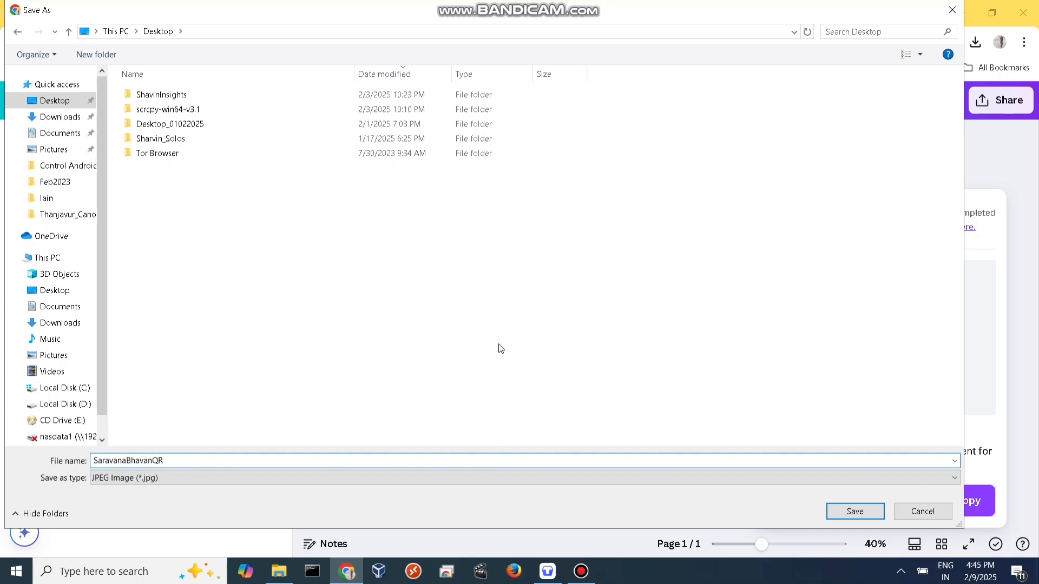
left_click(868, 510)
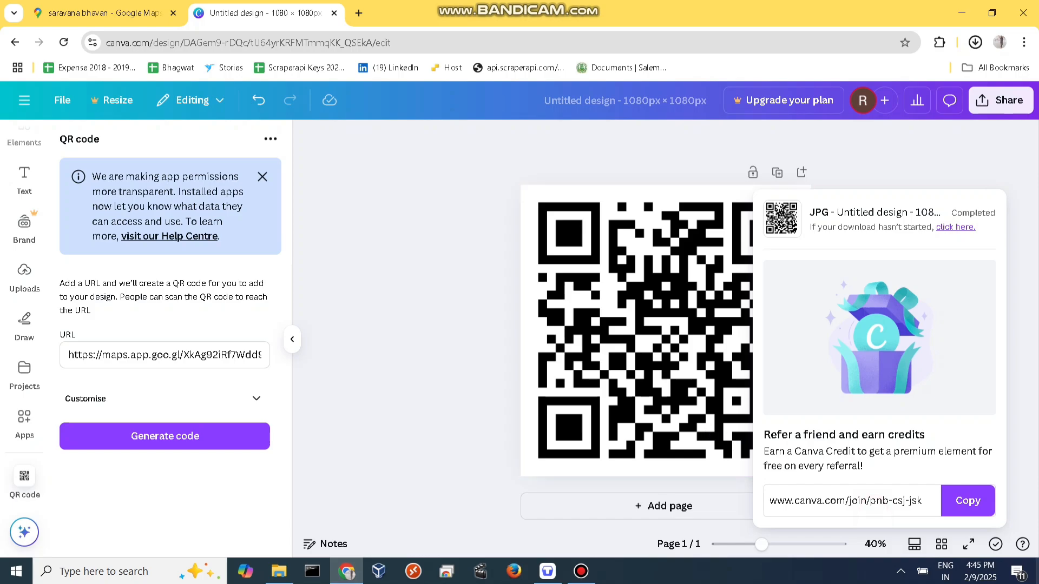
Minimize the browser, open SaravanaBhavanQR.jpg from the desktop in the image viewer and maximize its window
left_click(961, 13)
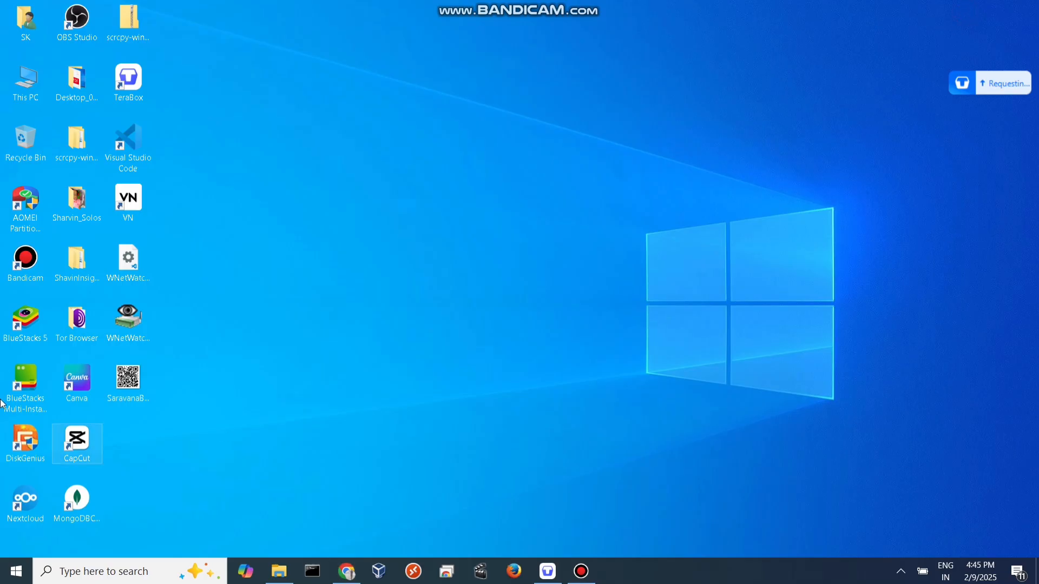
left_click(130, 377)
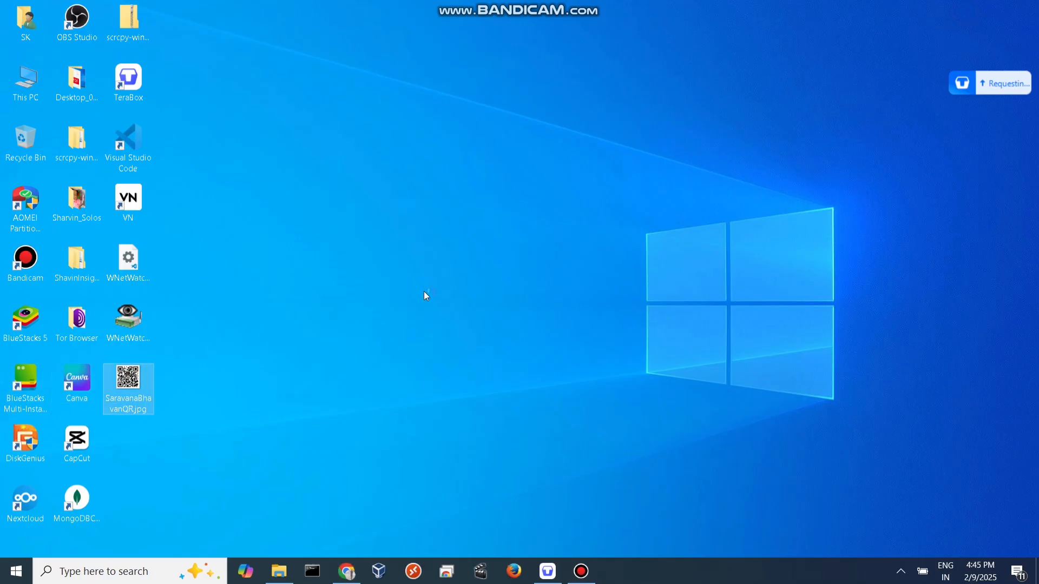
key("Return")
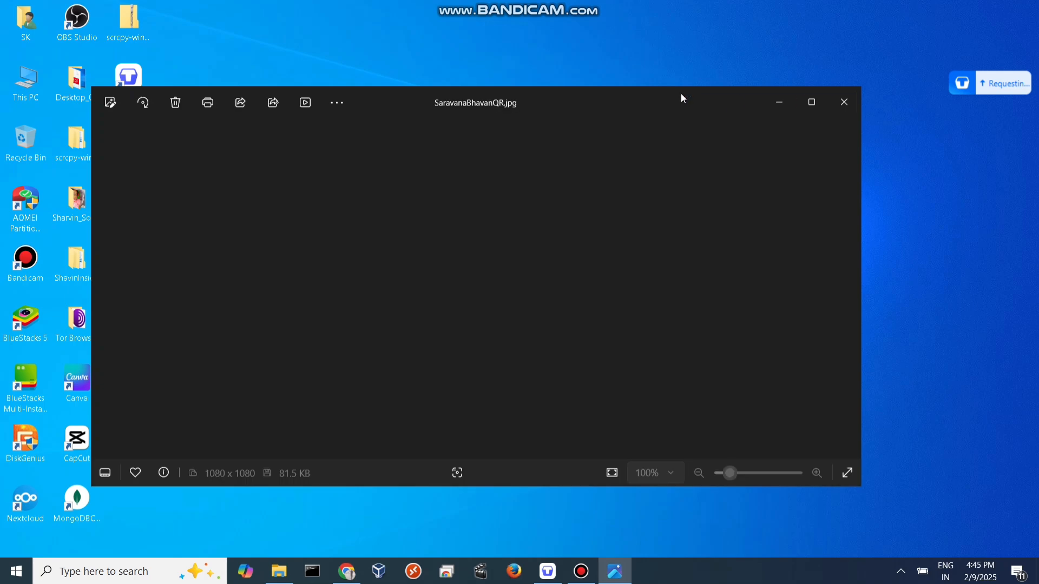
double_click(568, 101)
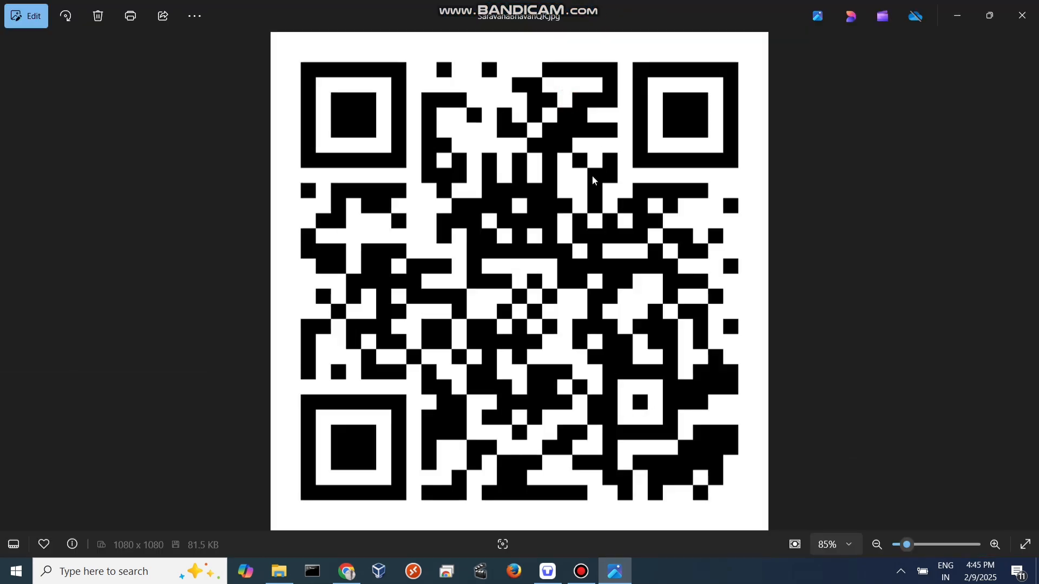